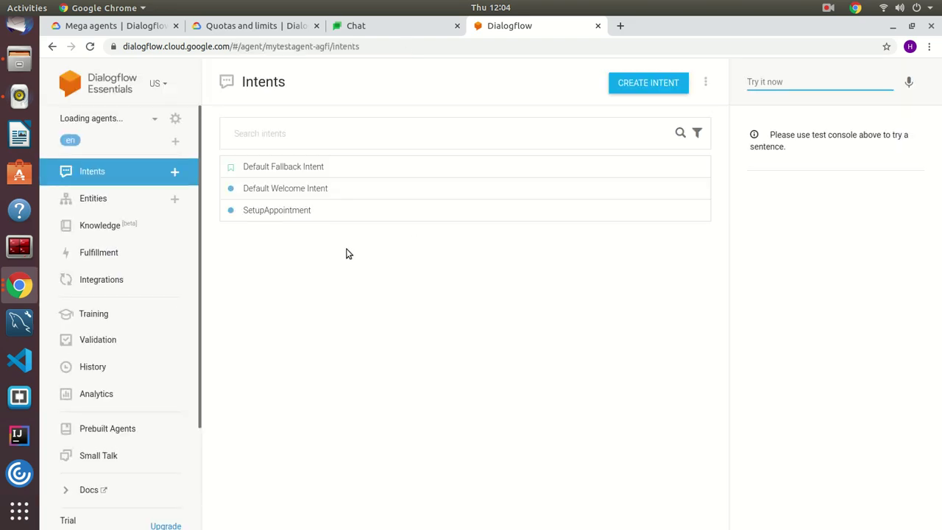
Create a new agent named AgentFeb11 with the default language, time zone and a new Google project
click(158, 125)
click(104, 206)
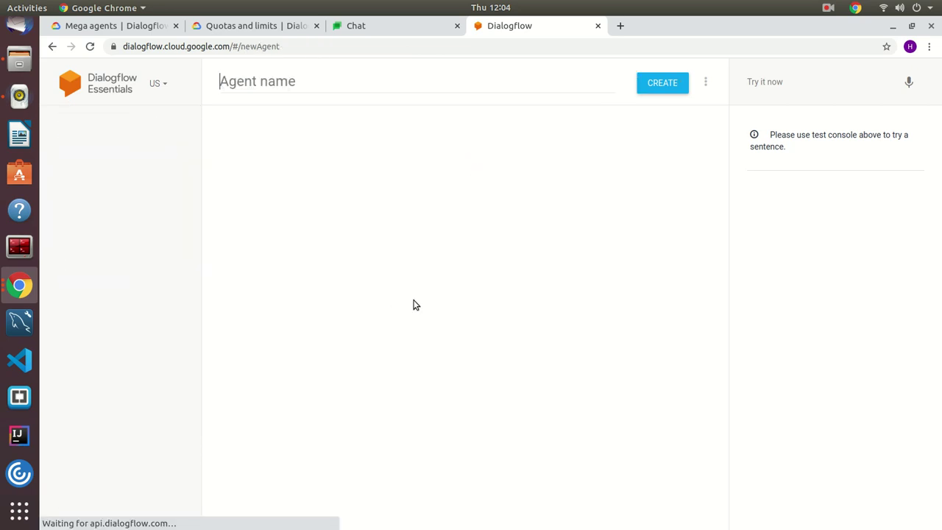
text(AgentFeb)
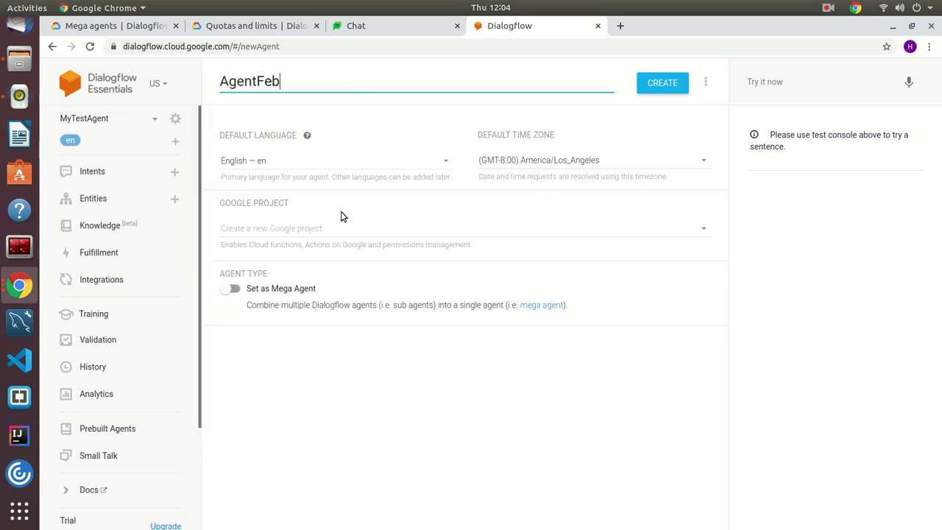
text(11)
click(662, 83)
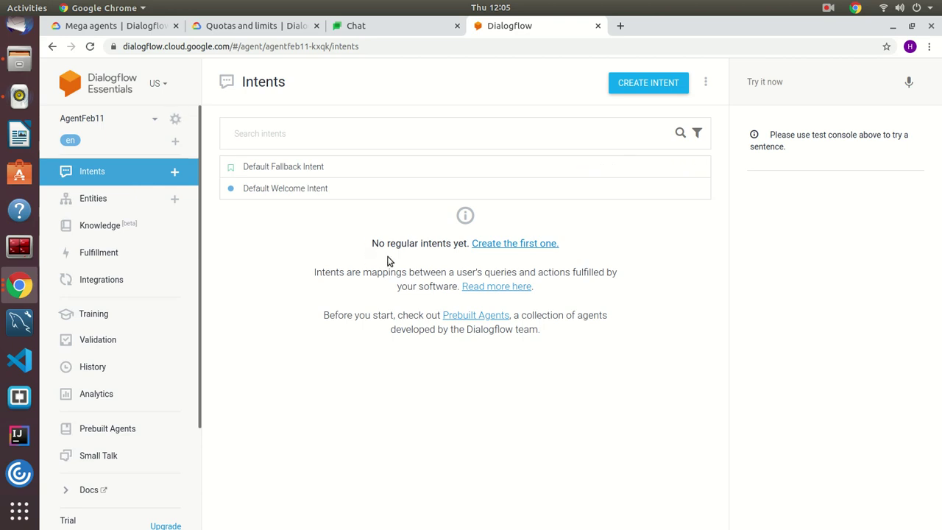
Start a new intent in the agent and name it SetupAppointment
click(631, 85)
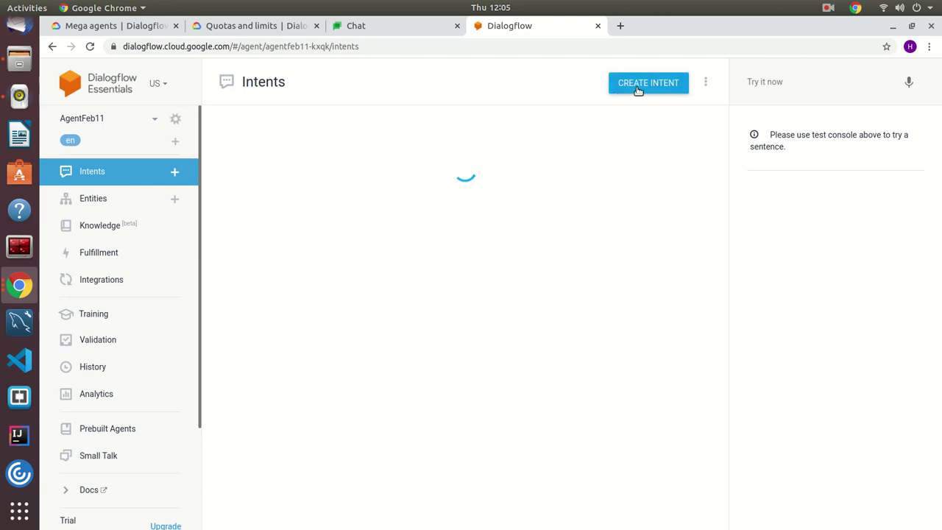
click(296, 87)
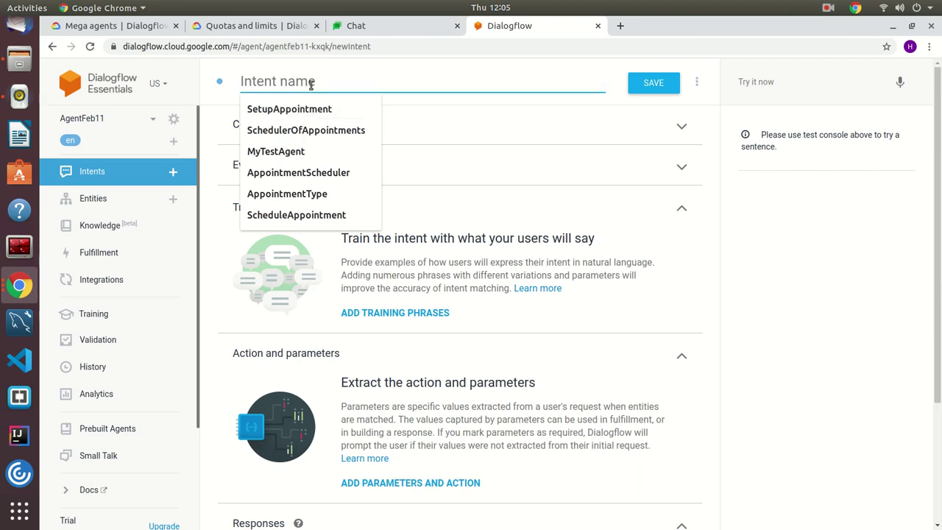
click(310, 106)
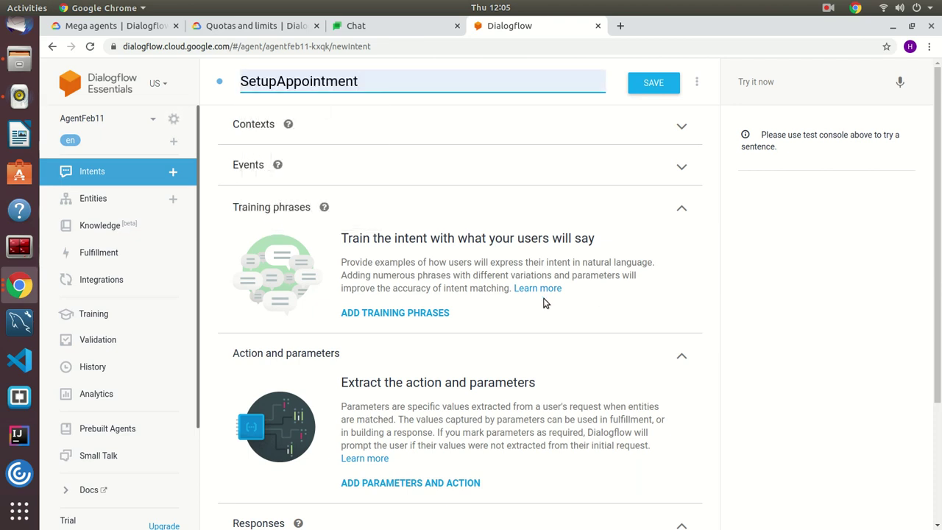
Add the training phrase "I want to schedule an appointment for Friday at 3PM" to the intent
click(407, 313)
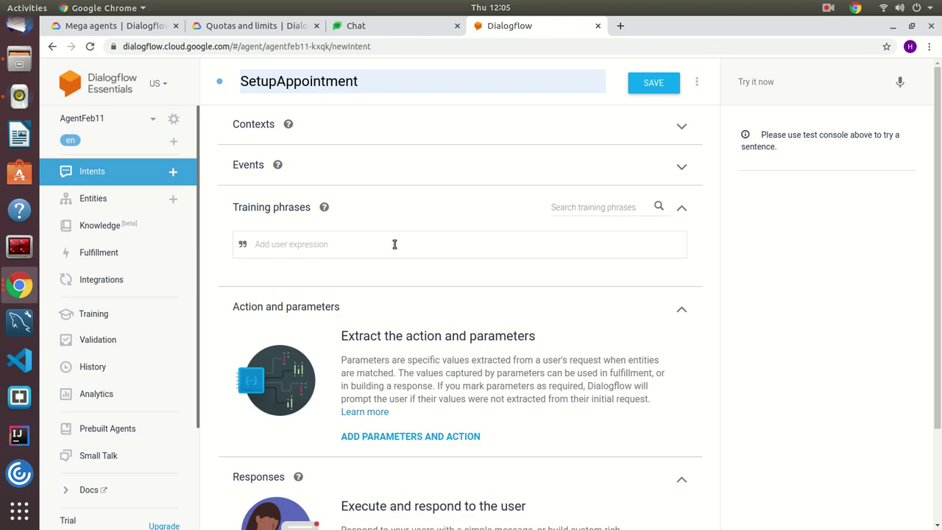
text(I want to schedule an appointment for Friday at 3PM)
key(Return)
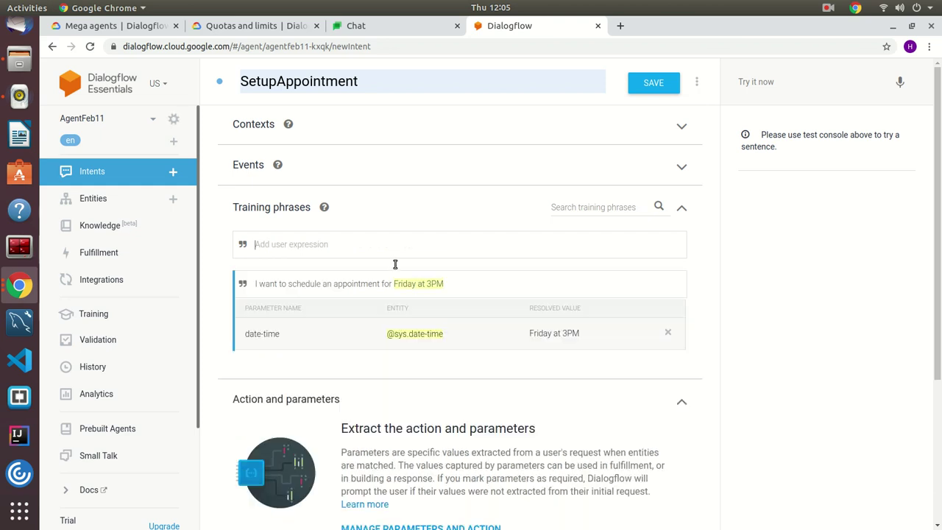
mouse_move(394, 285)
mouse_down()
mouse_move(445, 287)
mouse_move(416, 292)
mouse_up()
click(404, 284)
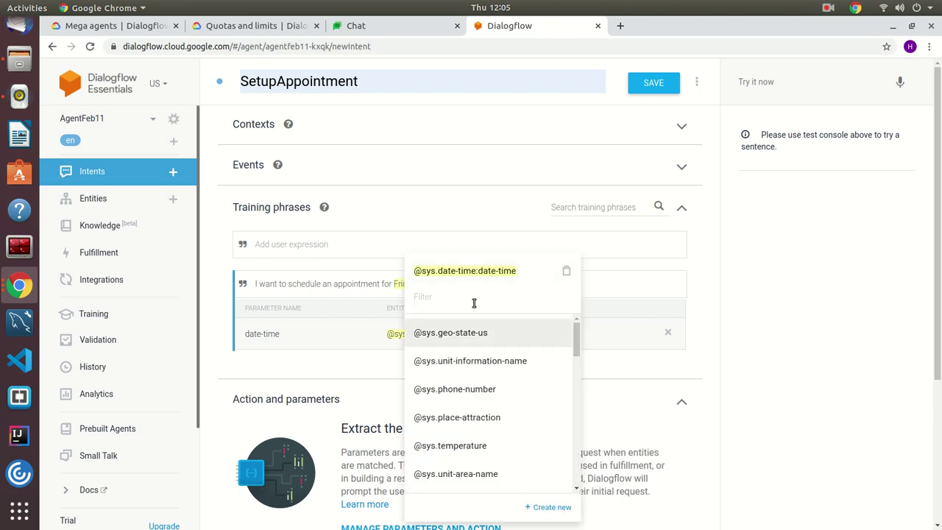
text(@sy)
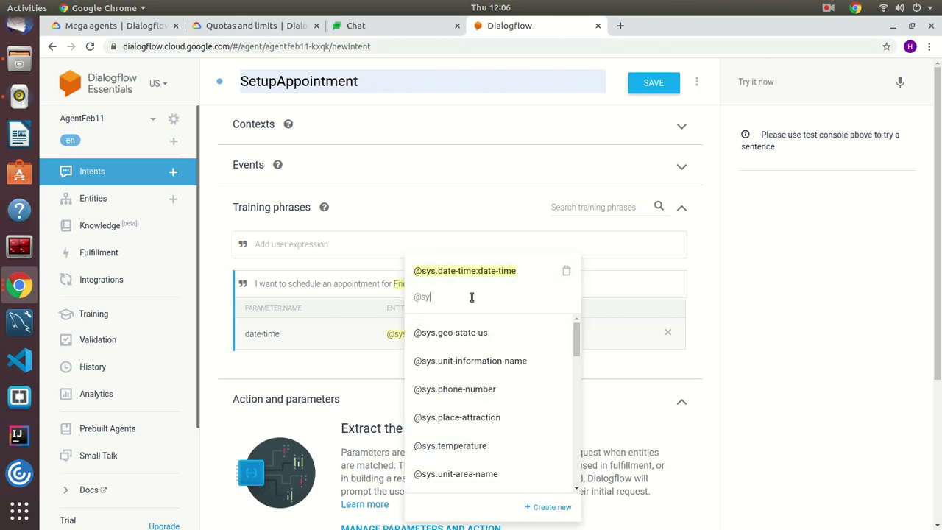
text(s.date)
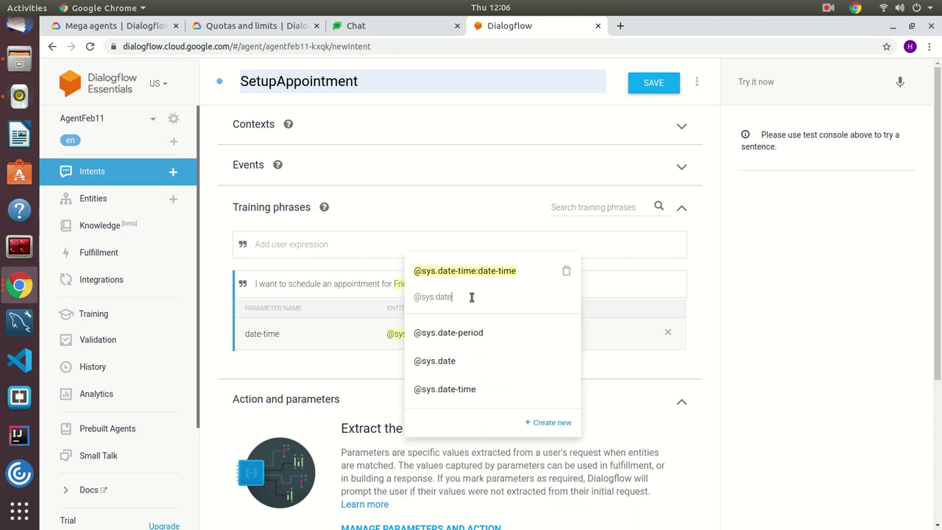
click(437, 365)
drag(426, 284, 445, 288)
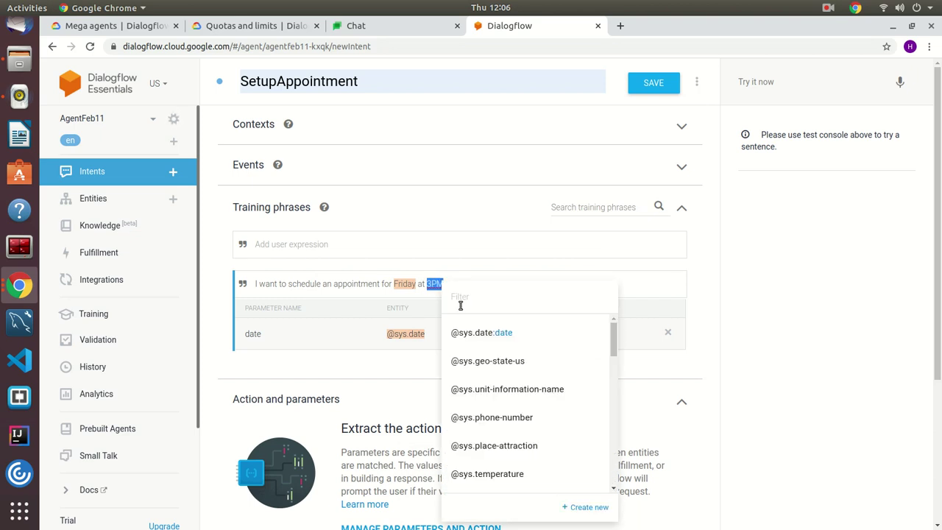
text(@sys.ti)
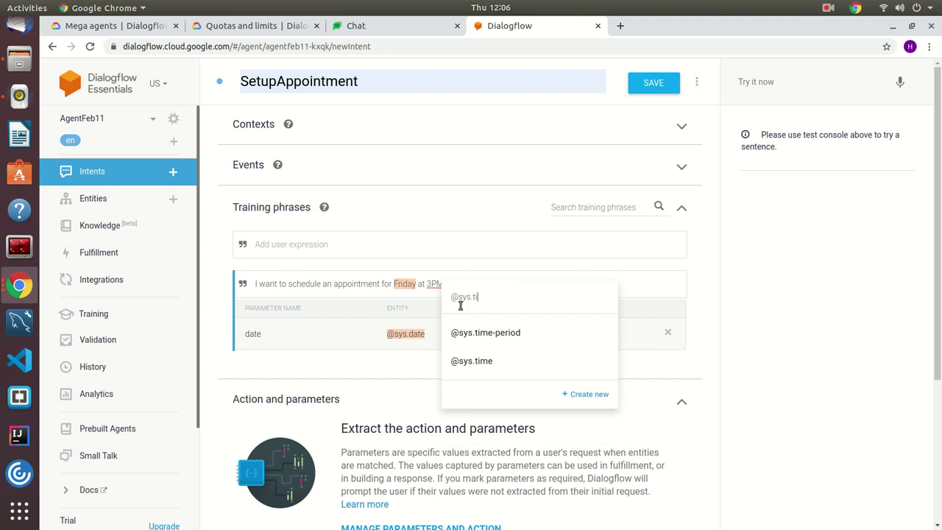
click(490, 360)
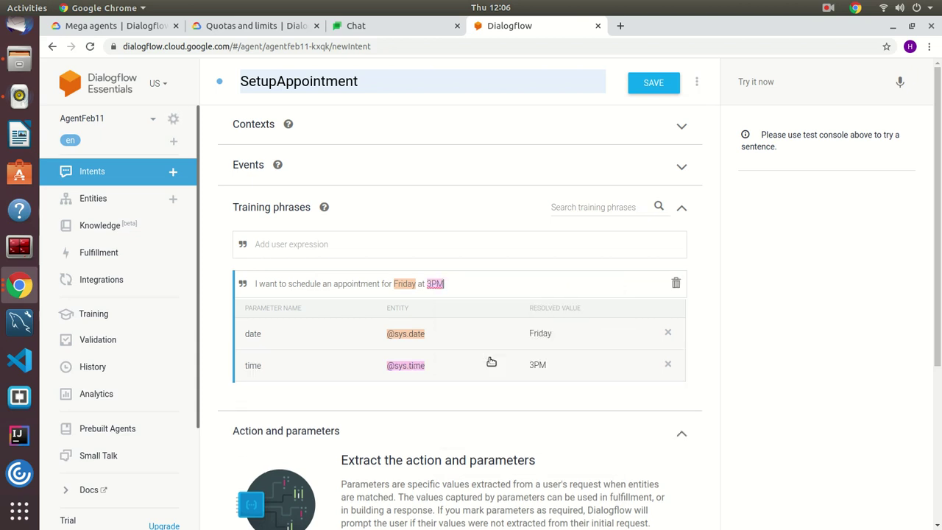
Add the training phrase "setup an appointment for Tomorrow at 1:00PM"
click(275, 248)
text(setup an appointment)
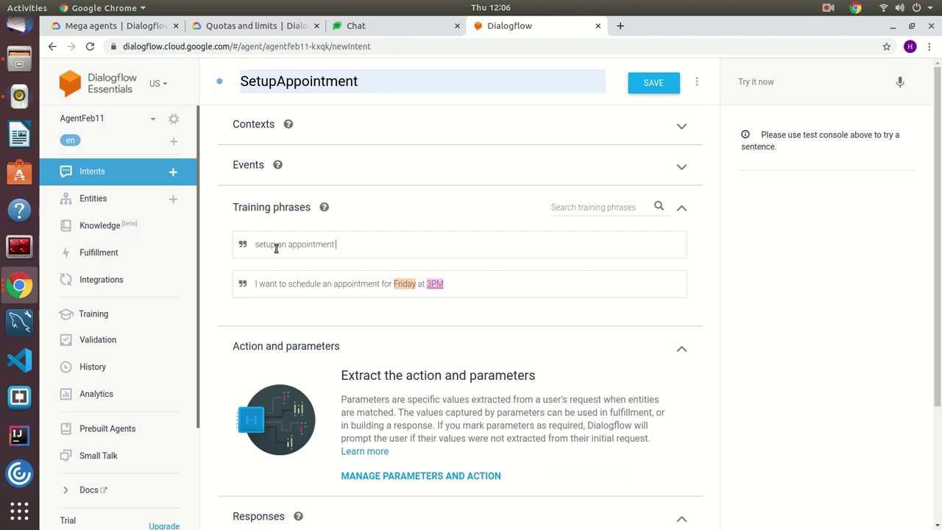
text( for Tomorrow at 1:00pPM)
key(Return)
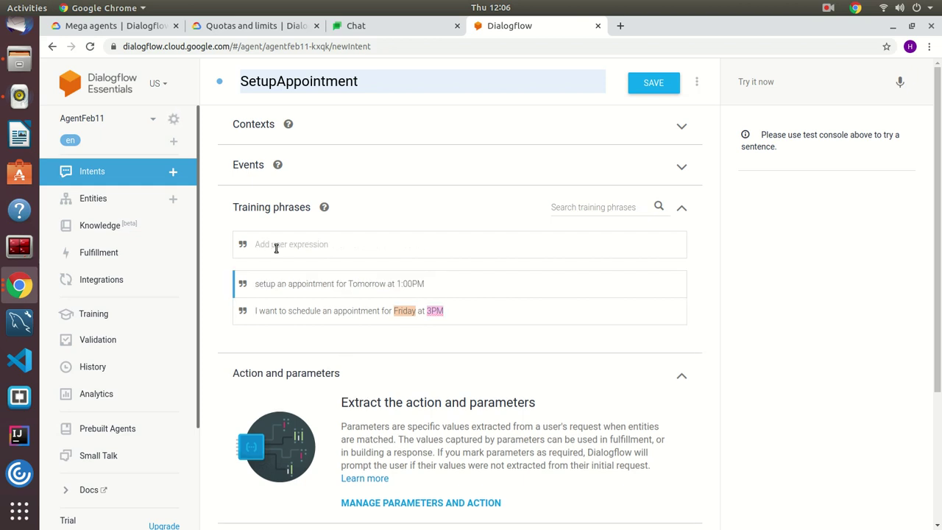
drag(427, 290, 387, 295)
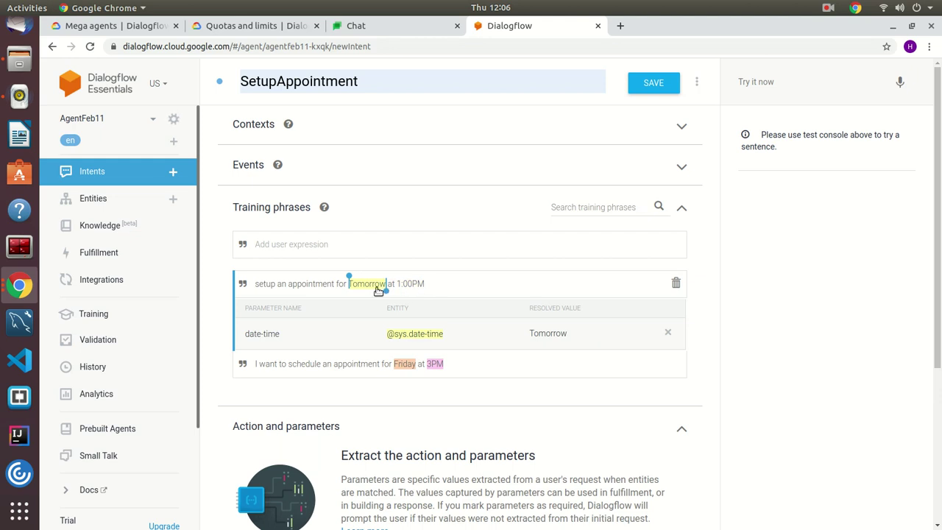
click(377, 285)
click(426, 334)
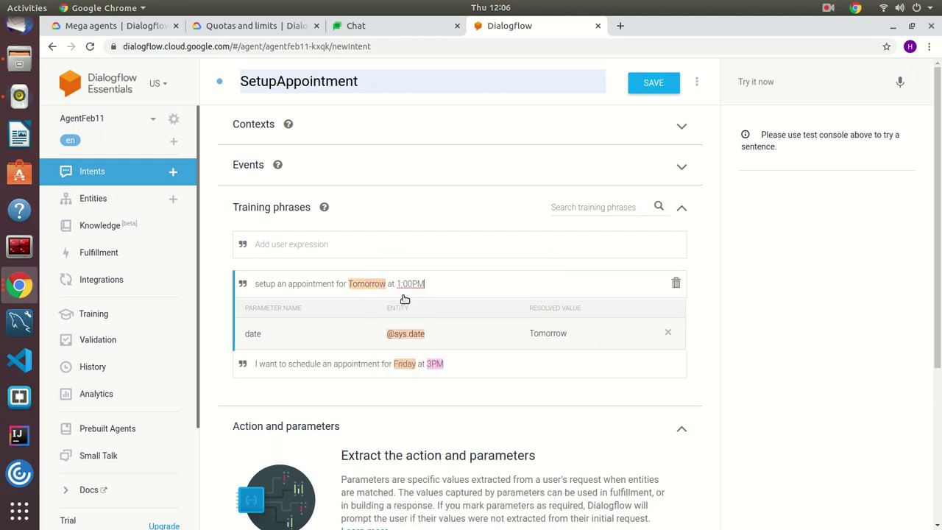
drag(397, 284, 425, 284)
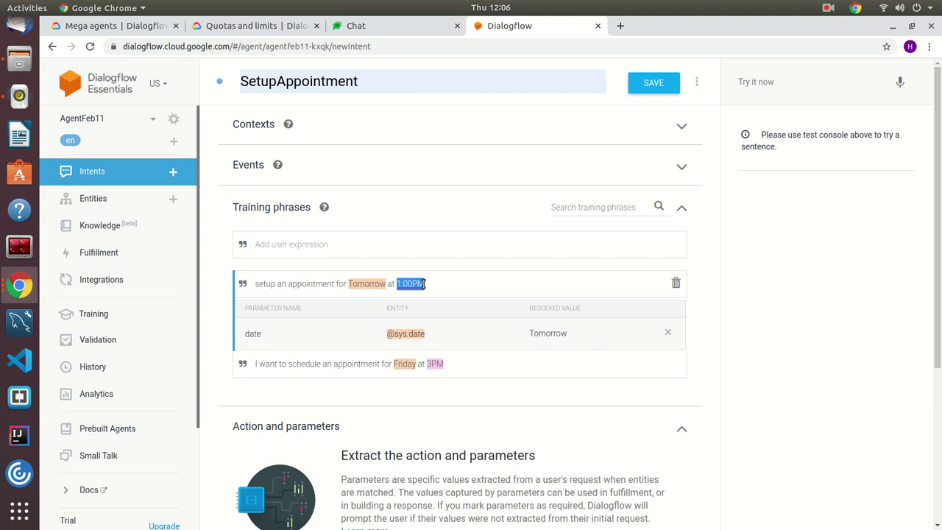
click(460, 358)
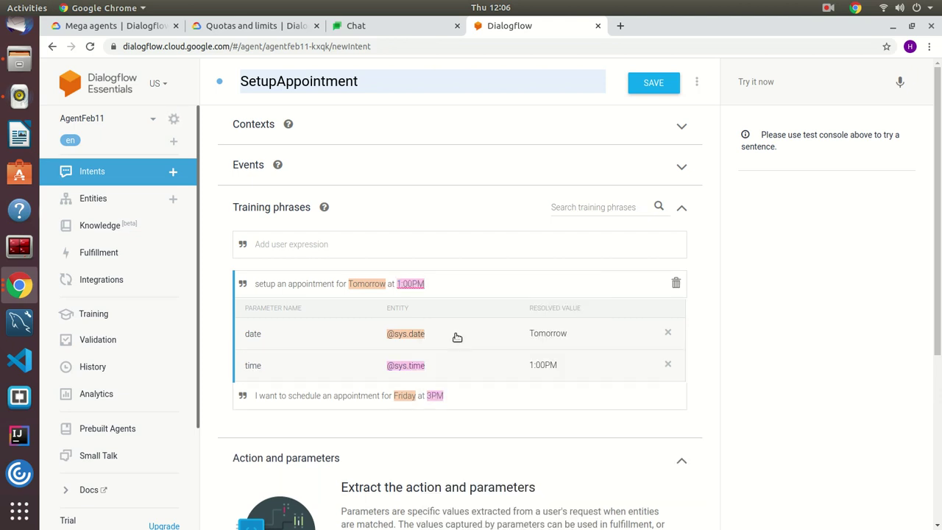
Add the training phrase "schedule an appointment for Wednesday at 9:30 AM"
click(313, 251)
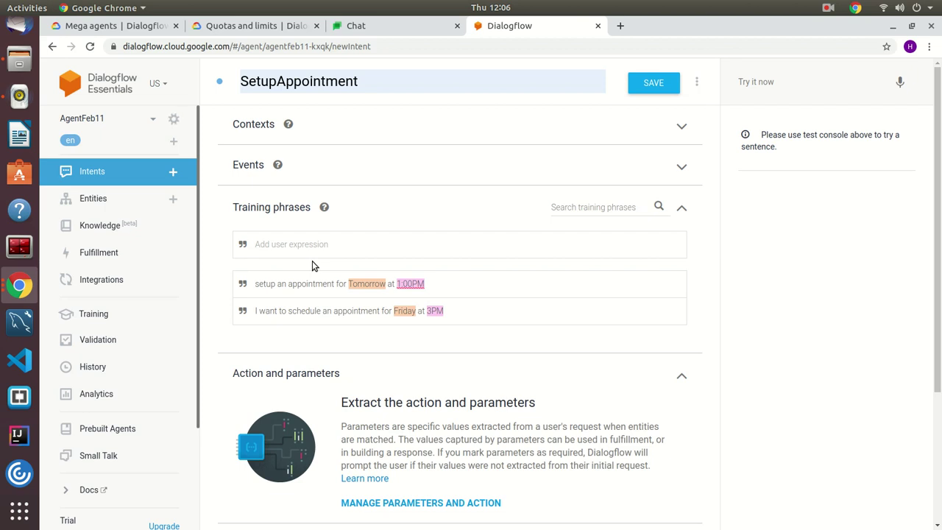
text(schedule an appointment for Wednesday)
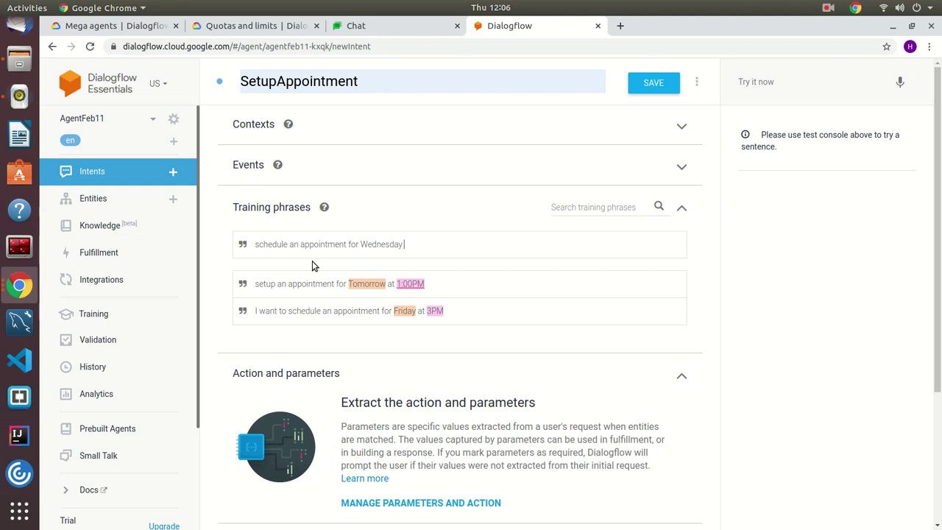
text( at 9:30 AM)
key(Return)
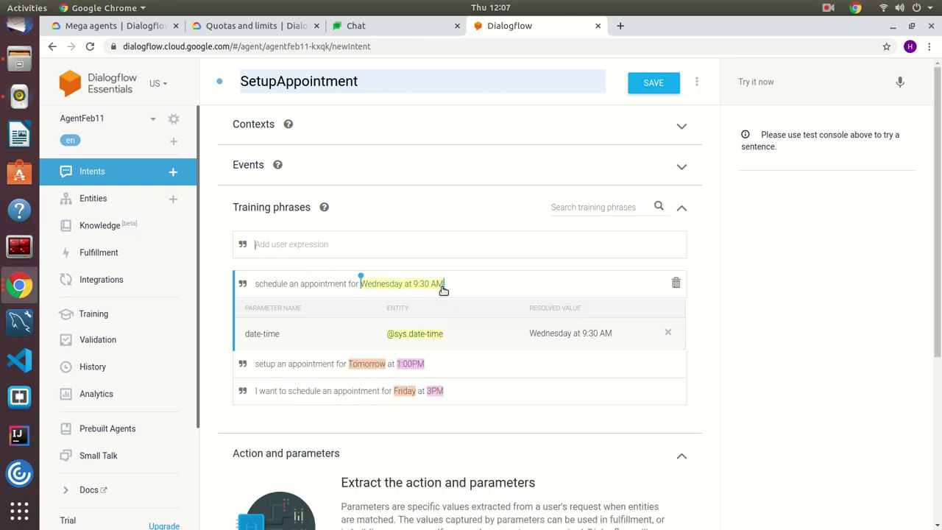
mouse_move(443, 291)
mouse_down()
mouse_move(395, 292)
mouse_move(405, 292)
mouse_up()
click(391, 287)
click(440, 333)
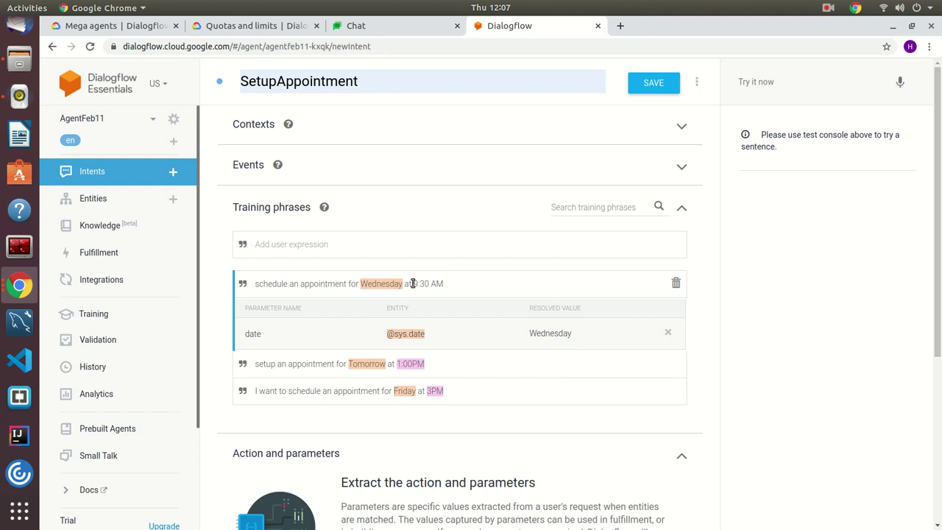
drag(413, 284, 440, 286)
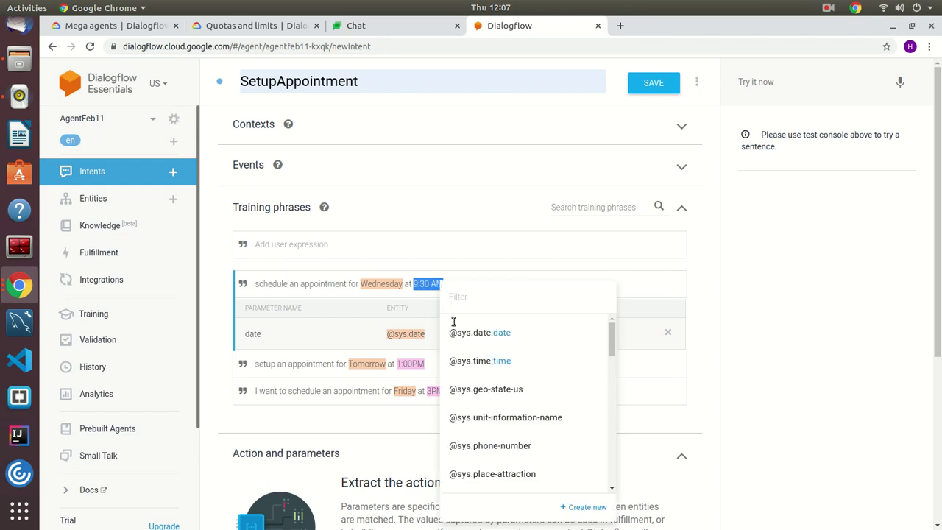
click(475, 364)
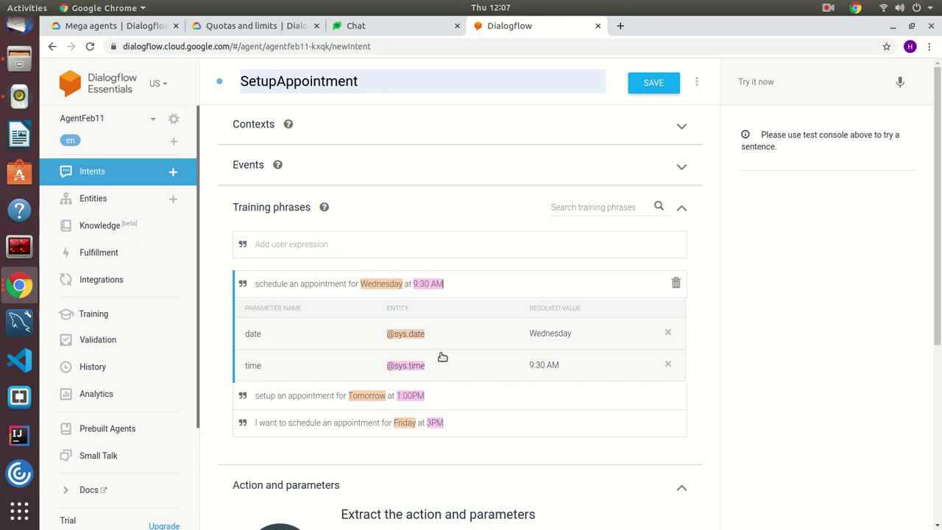
Save the SetupAppointment intent with its annotated training phrases
scroll(456, 348, down, 3)
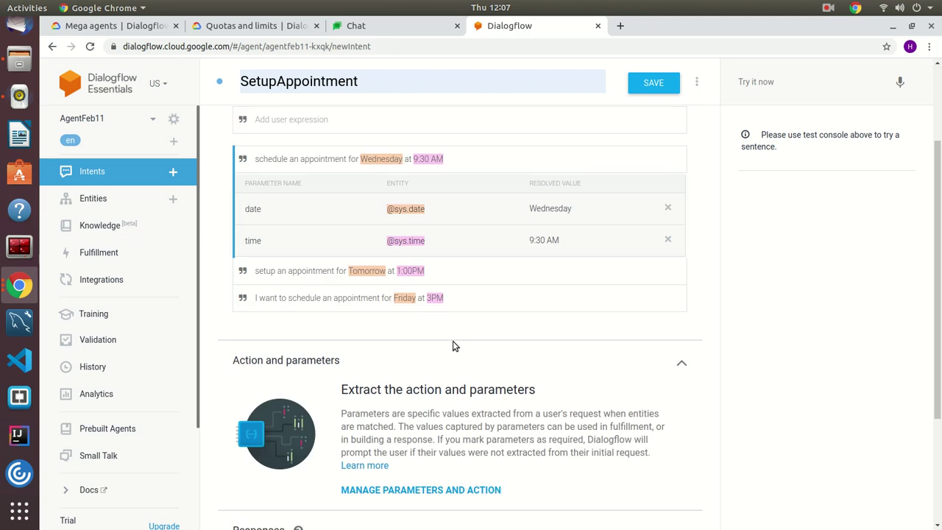
click(657, 84)
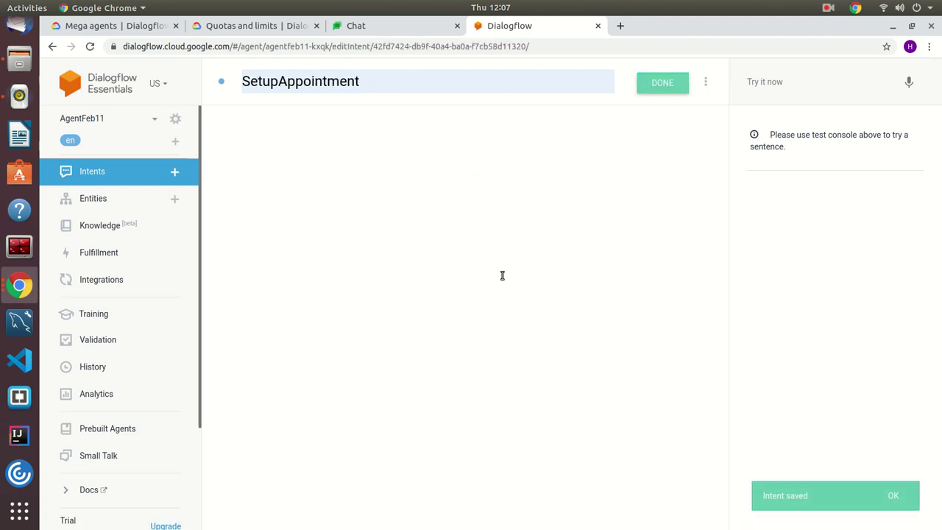
scroll(501, 290, down, 4)
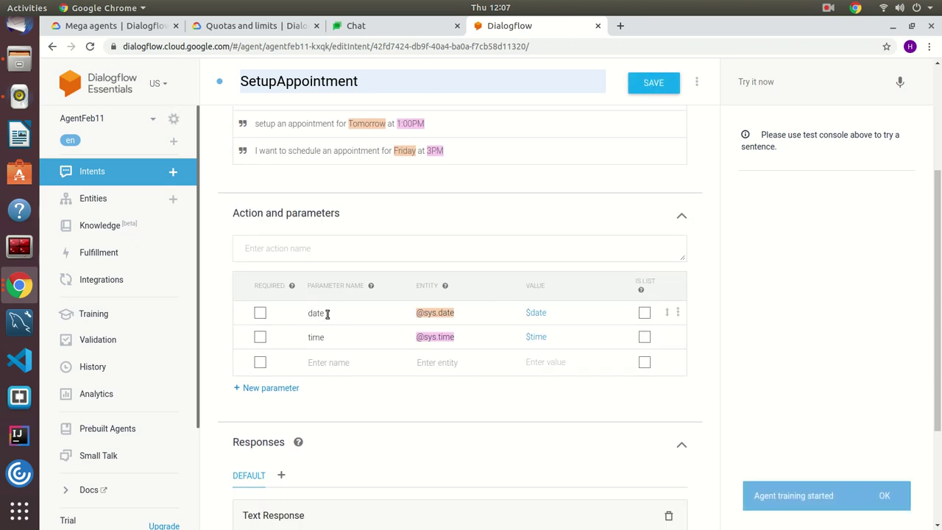
click(259, 314)
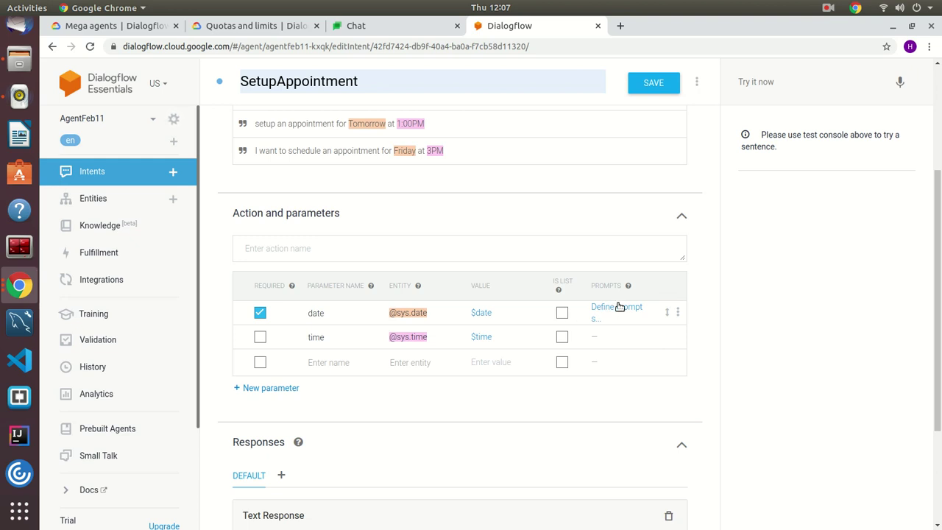
click(260, 313)
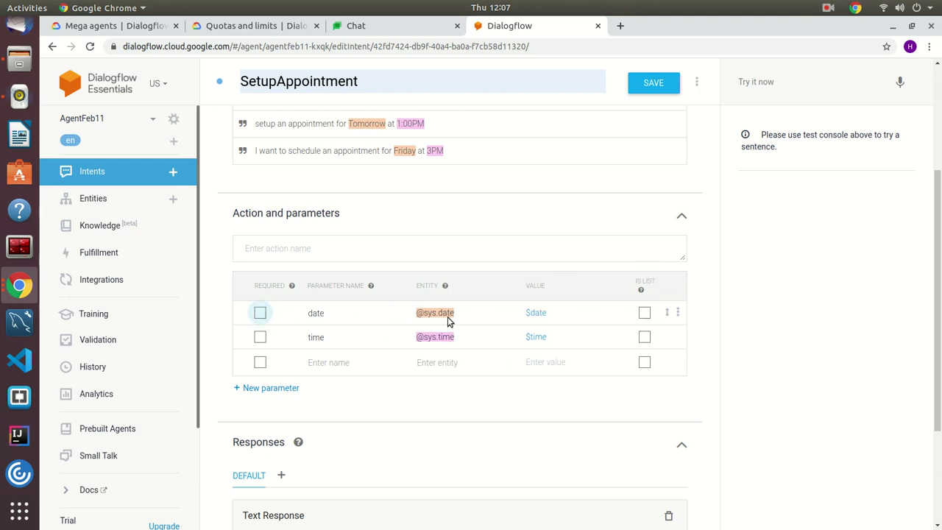
Add the text response "That's it! Your appointment has been setup for $date at $time" and save the intent
scroll(433, 324, down, 4)
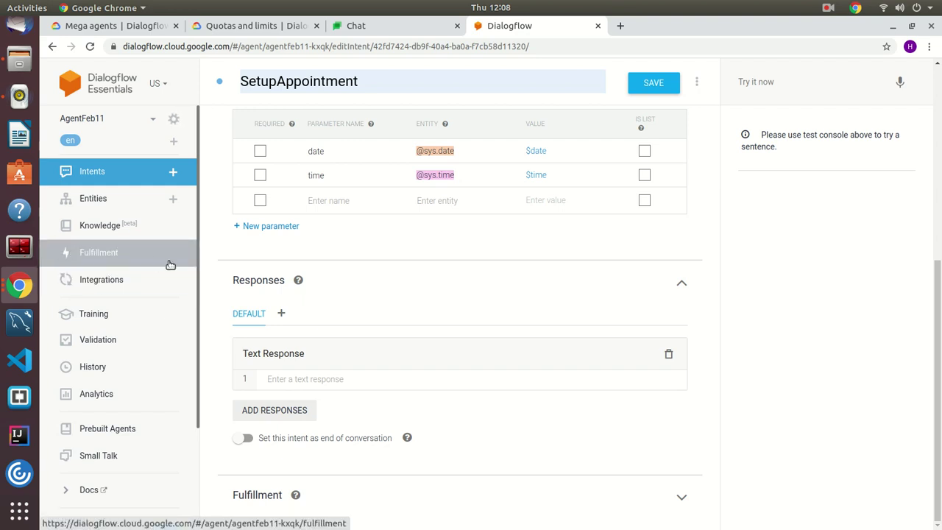
click(310, 378)
text(Th)
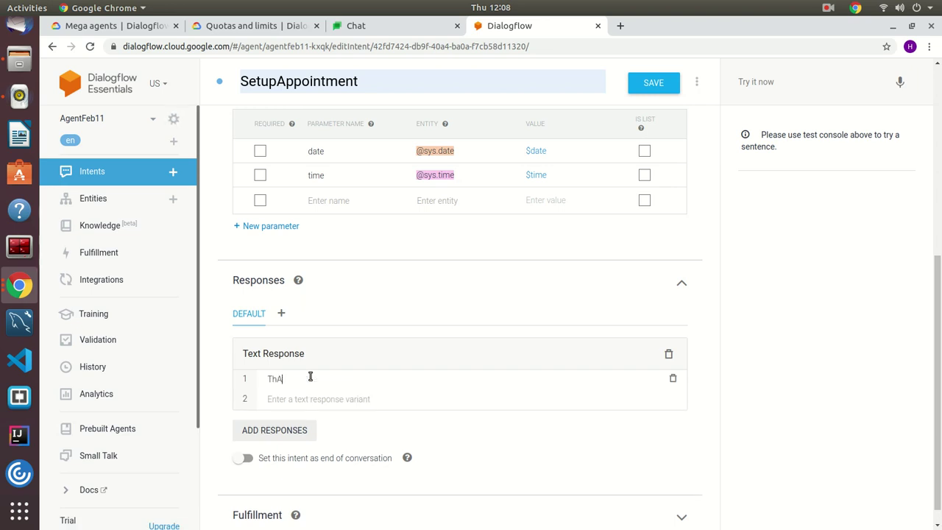
text(AT'S)
key(BackSpace)
key(BackSpace)
text(hat's it! Your appointment has been setup for)
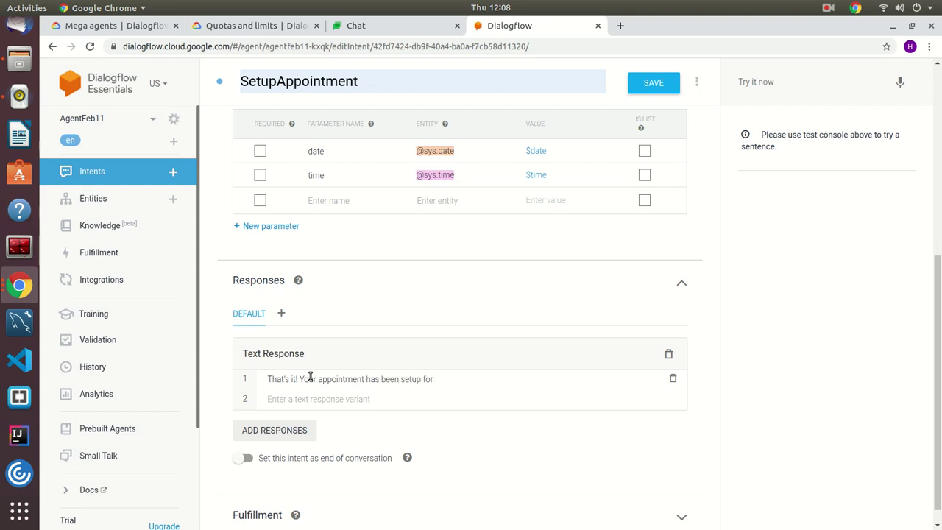
text( $)
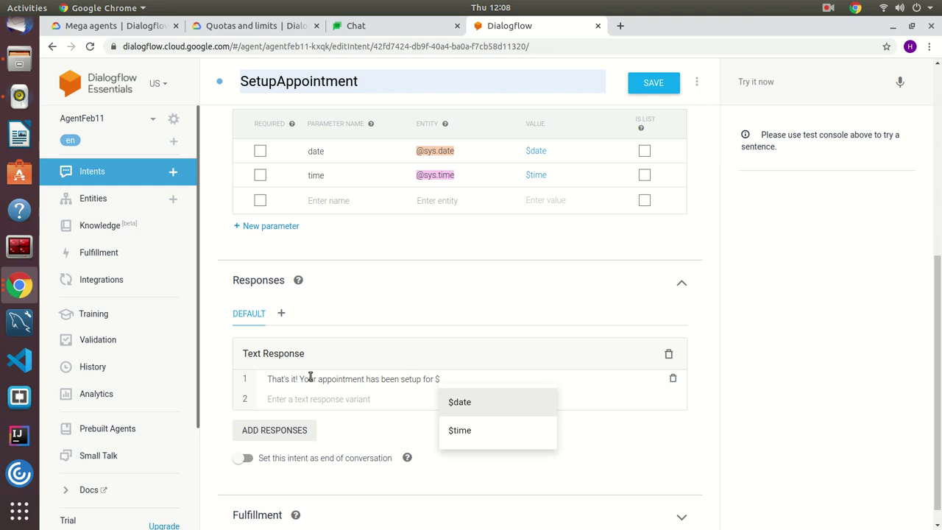
key(Return)
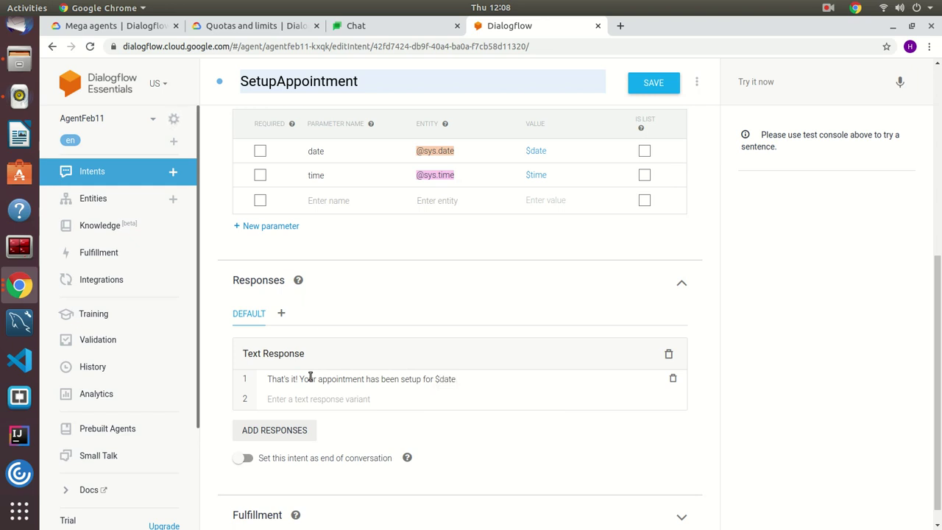
text(at $t)
key(Down)
key(Return)
click(666, 90)
Test the agent's greeting by sending "Hi" in the test console
click(790, 83)
text(Hi)
key(Return)
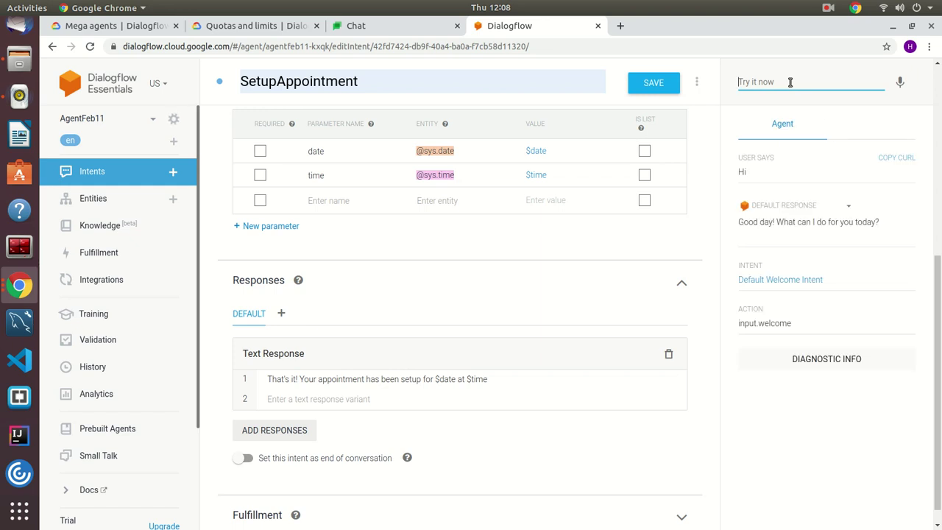
Test the agent with "I want to setup an appointment for Tomorrow at 9:00 AM" and check the date and time in its response
click(786, 82)
text(I wan)
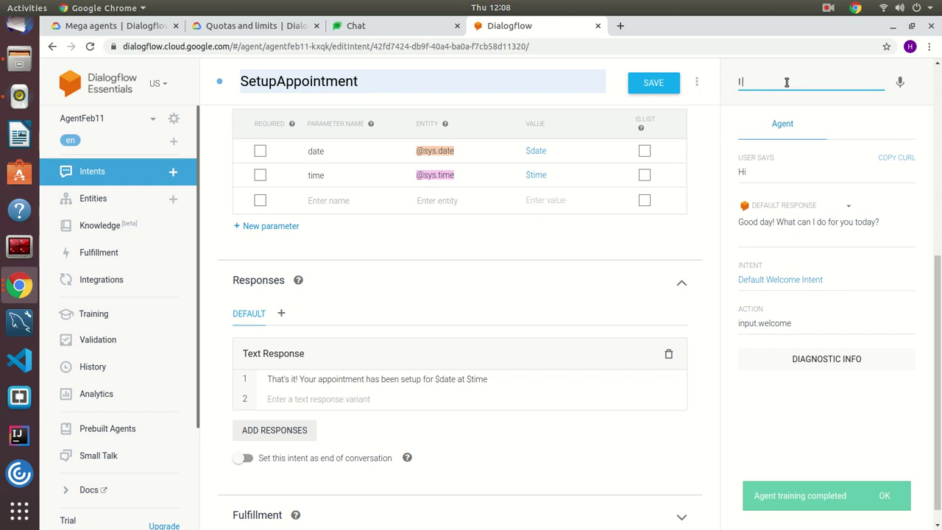
text(t to )
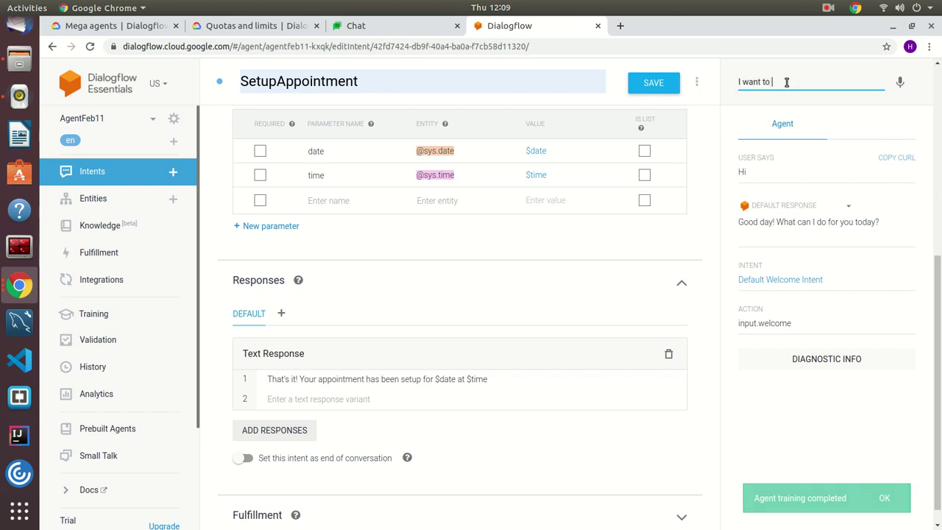
text(setup an appoi)
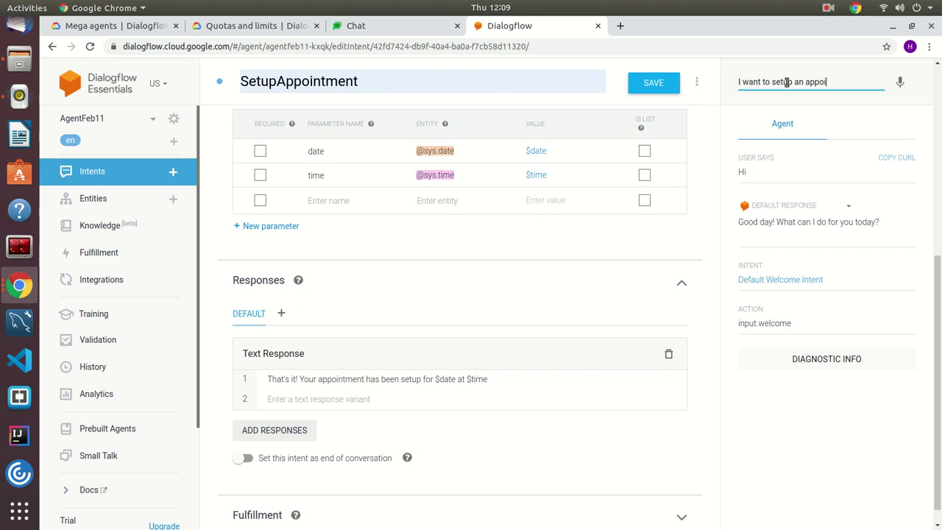
text(ntment for Tomorrow)
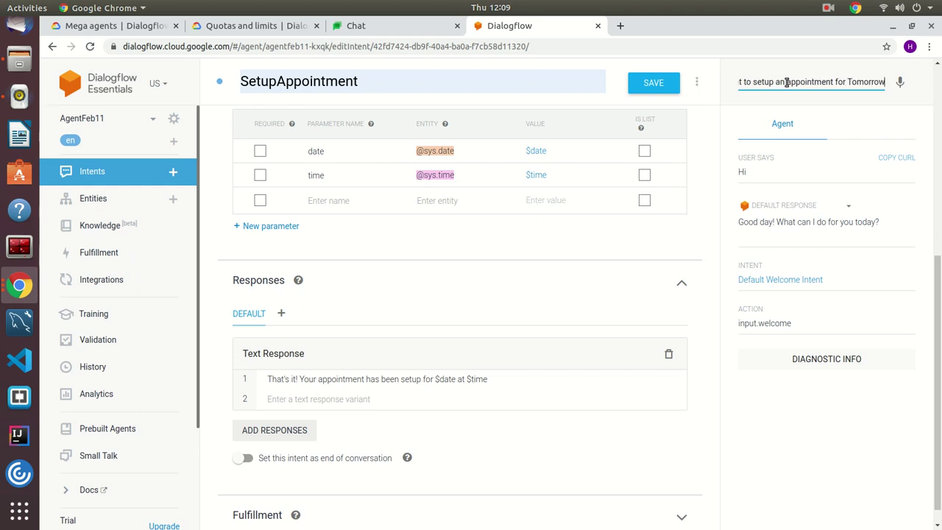
text( at 9)
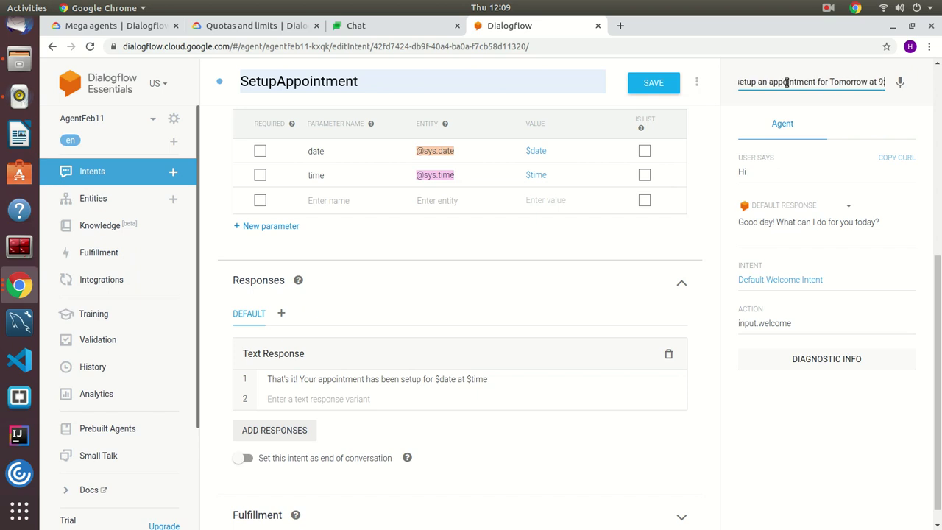
text(:00 AM)
key(Return)
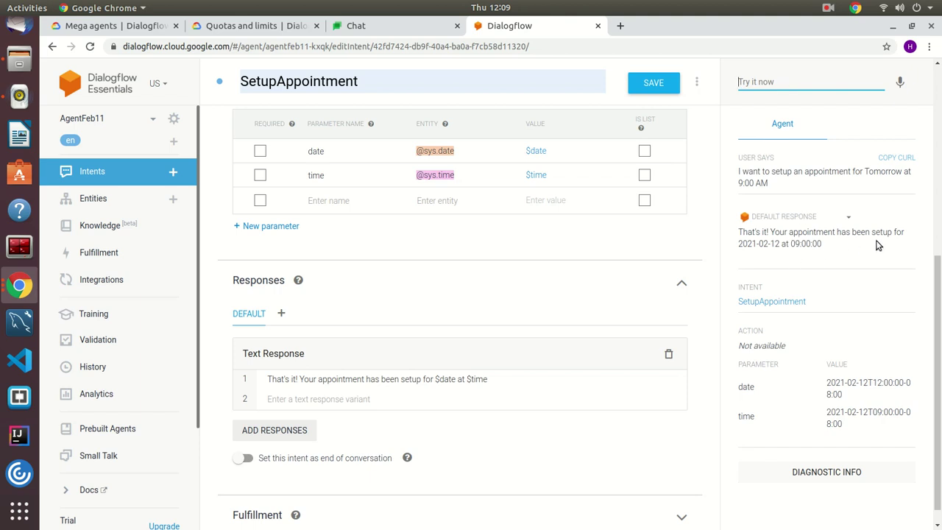
click(792, 246)
drag(792, 246, 738, 246)
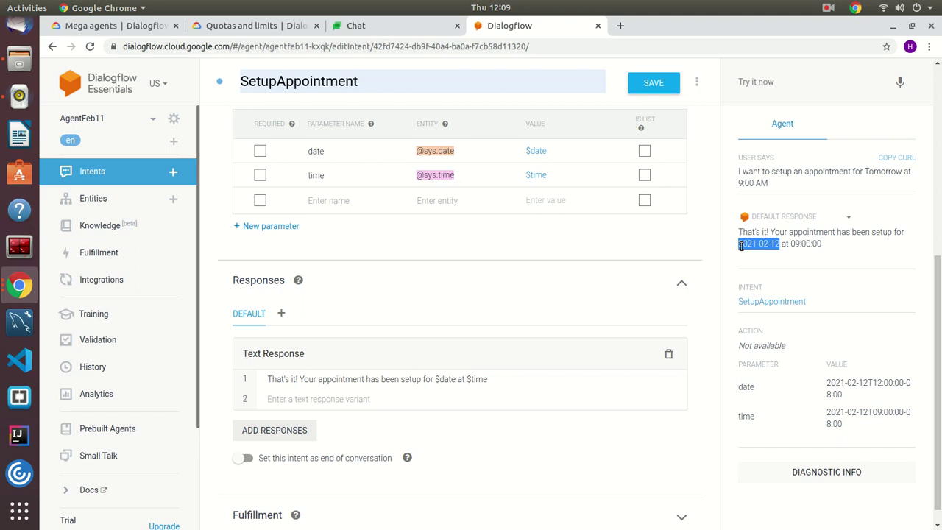
click(815, 241)
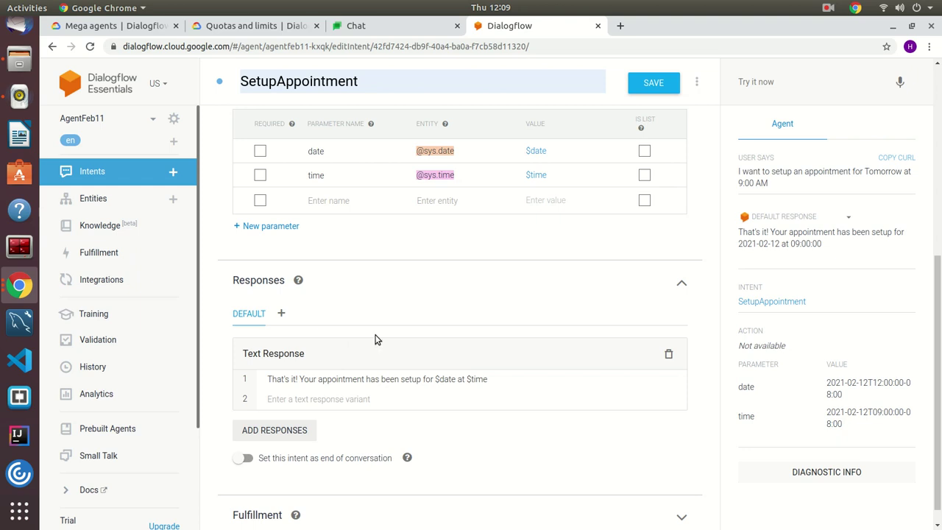
Start the Hangouts Chat integration in the Draft environment, installable only by the own account, and close its dialog
click(103, 286)
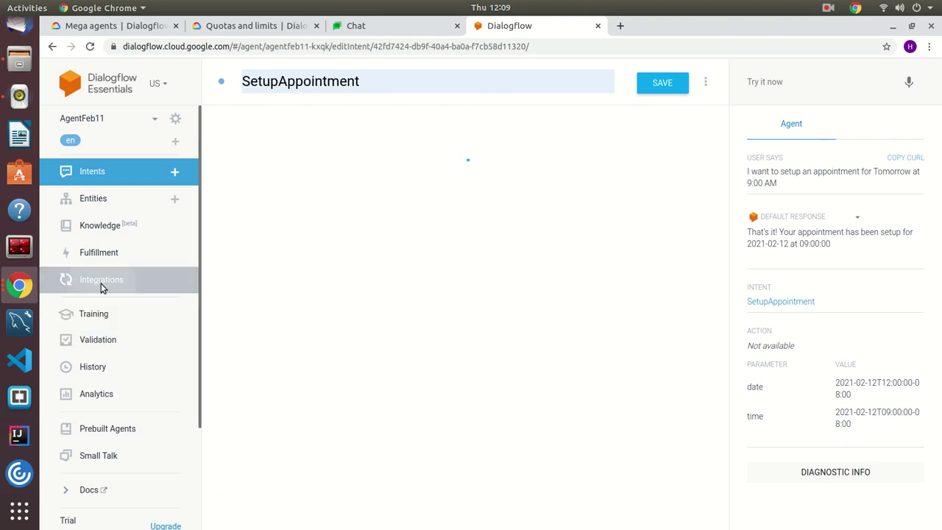
scroll(353, 350, down, 3)
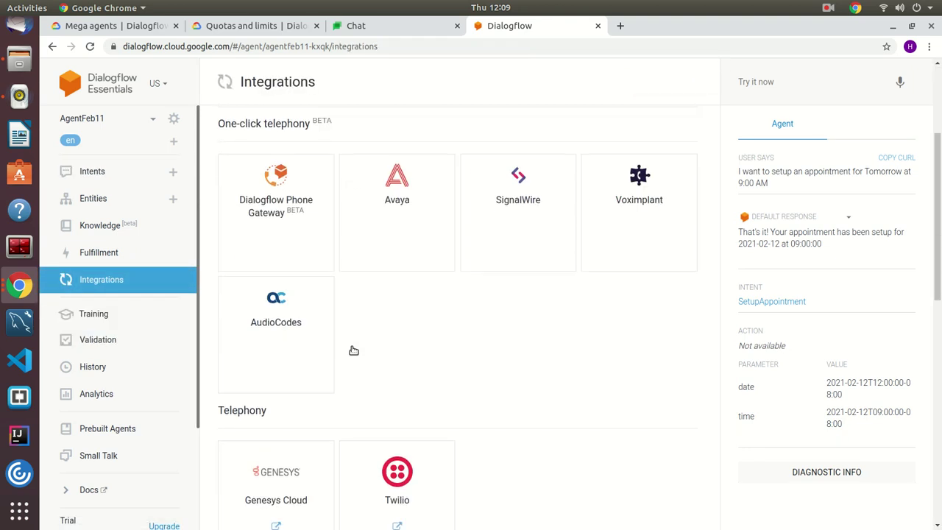
scroll(354, 349, down, 3)
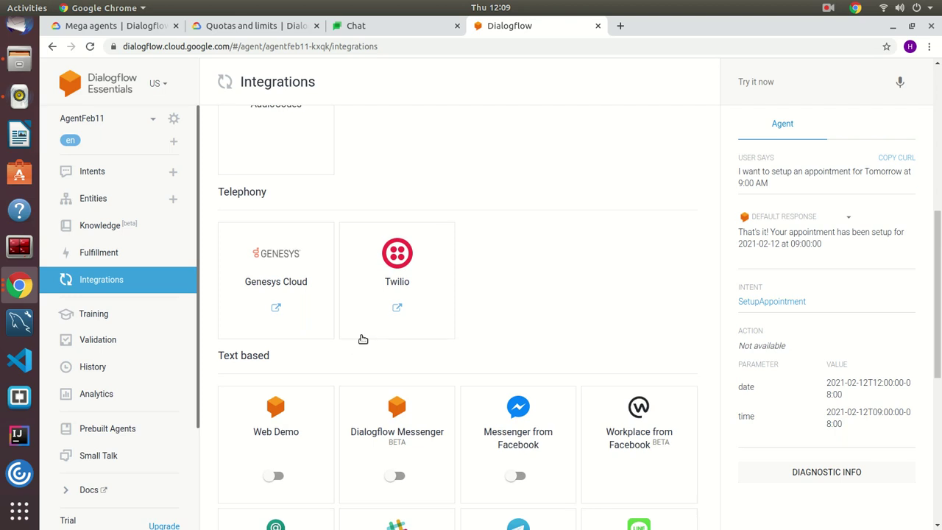
scroll(360, 337, down, 3)
click(255, 352)
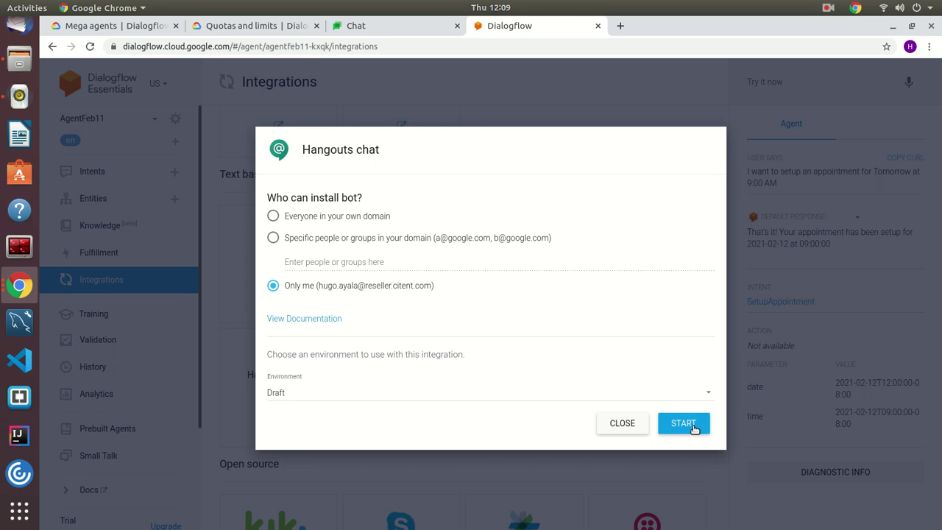
click(693, 428)
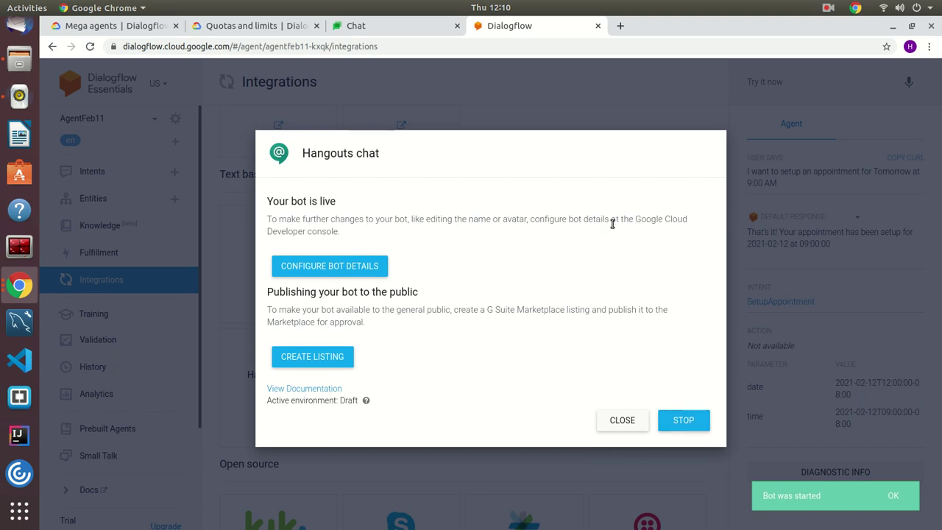
click(608, 425)
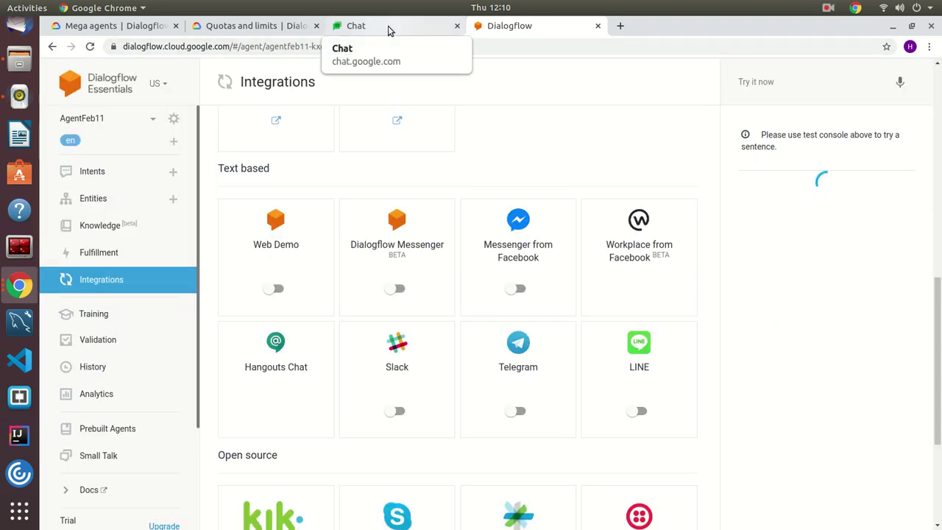
Switch to Google Chat, search the bot catalog for "Agent", and open a direct message with the AgentFeb11 bot
click(389, 28)
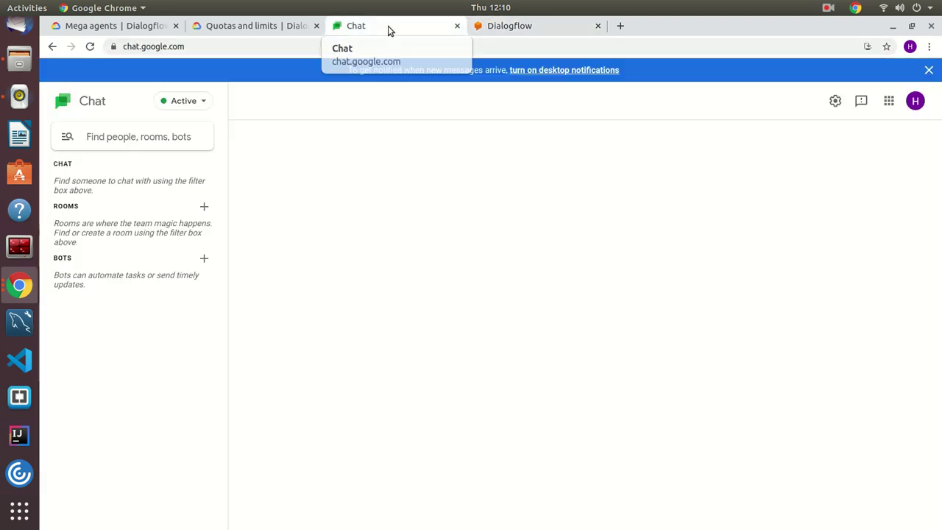
click(201, 259)
text(Agent)
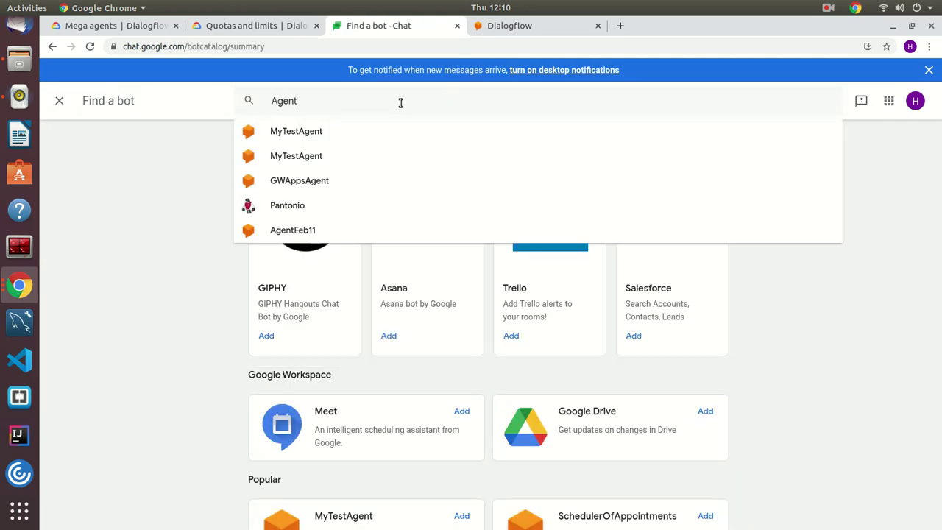
click(292, 229)
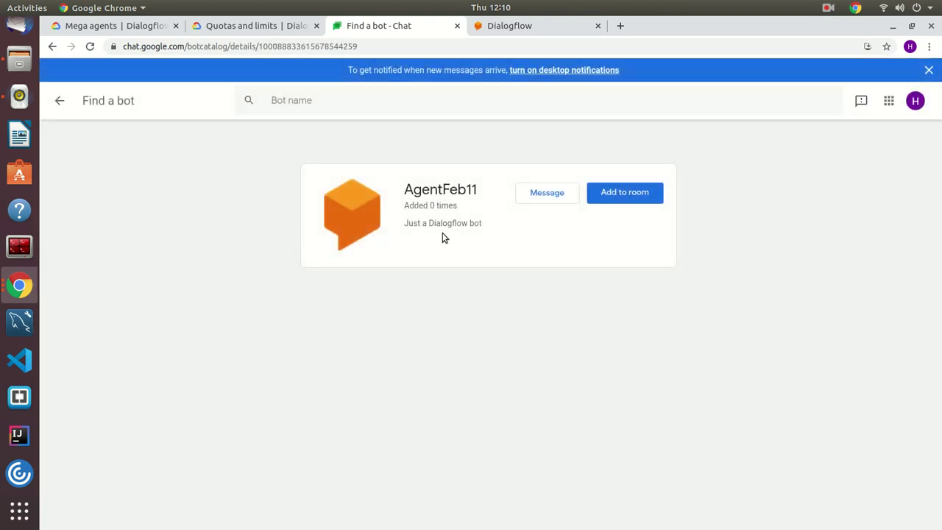
click(553, 201)
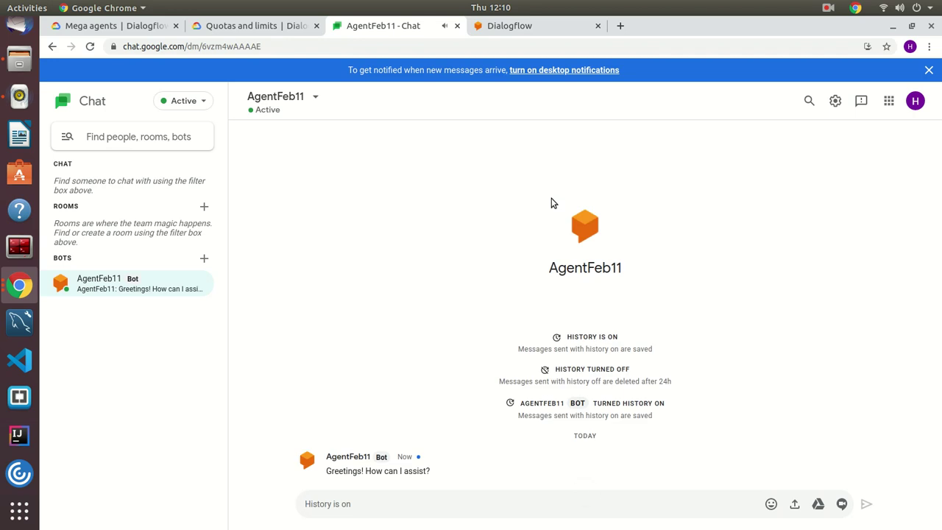
Send the bot the message "I want to schedule an appointment for Monday at 9:00 AM"
text(I want to schedule a)
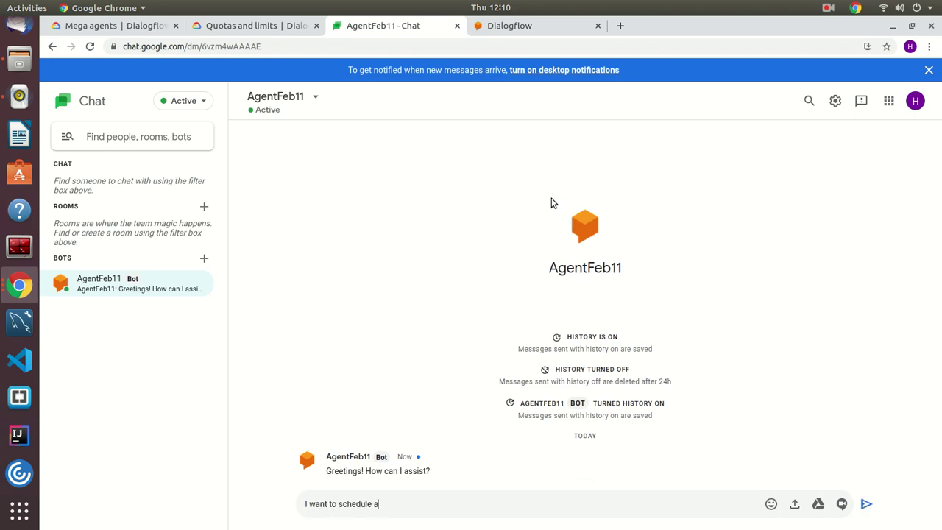
text(n appointment for Monday at 9:00 AM)
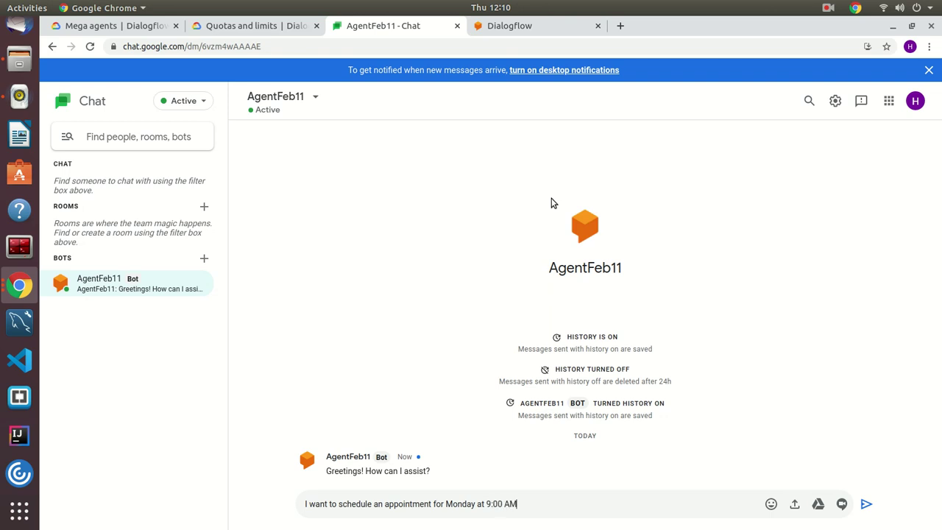
key(Return)
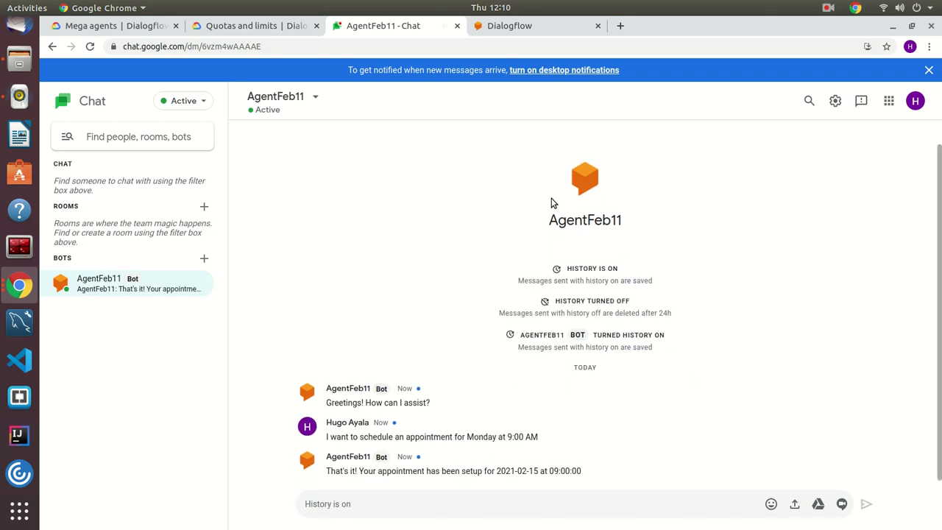